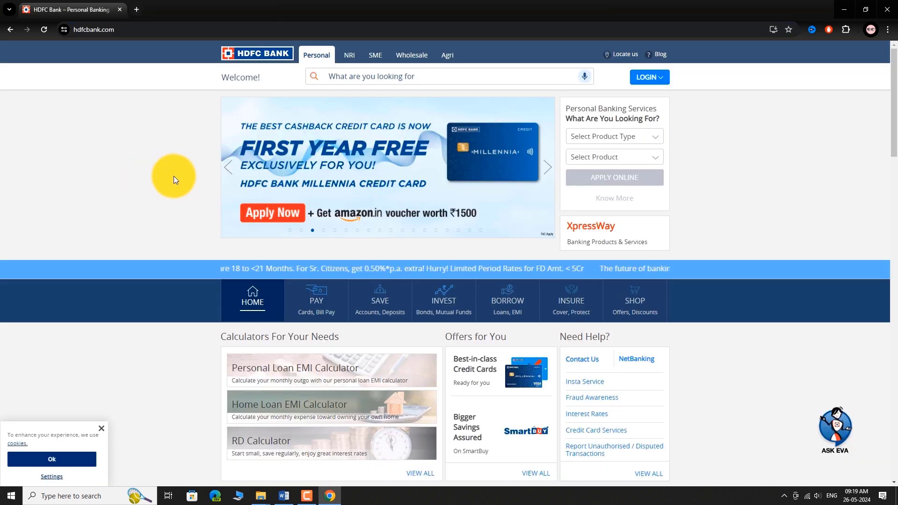
# - Open the LOGIN dropdown on hdfcbank.com to show the available login portals
pyautogui.click(649, 77)
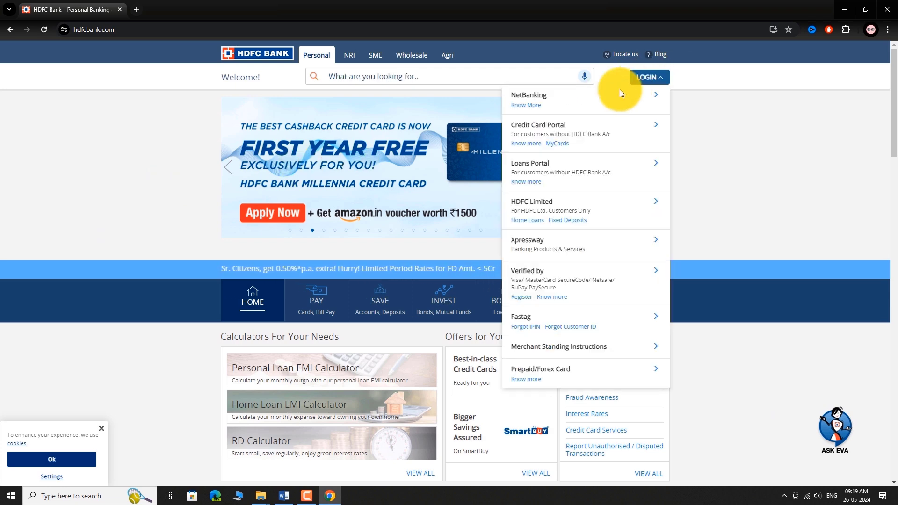
# - Log in to NetBanking with the customer ID and password to reach the account dashboard
pyautogui.click(533, 101)
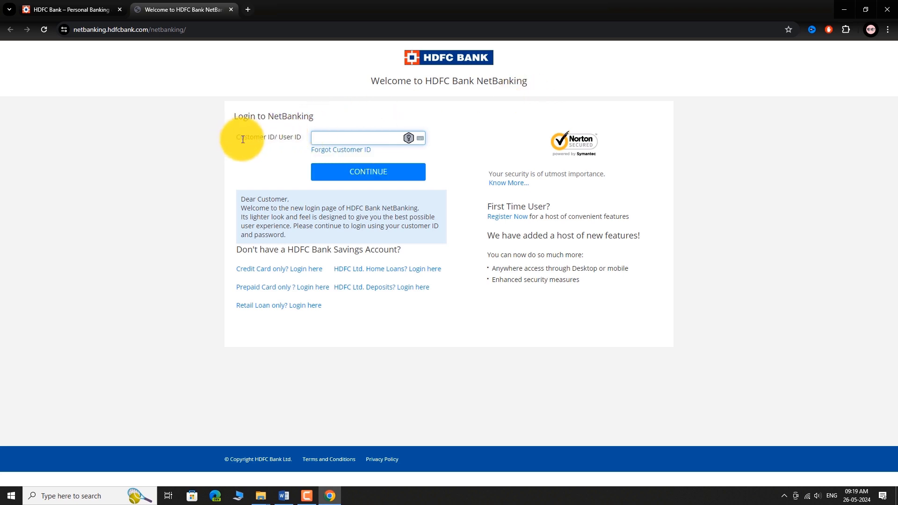
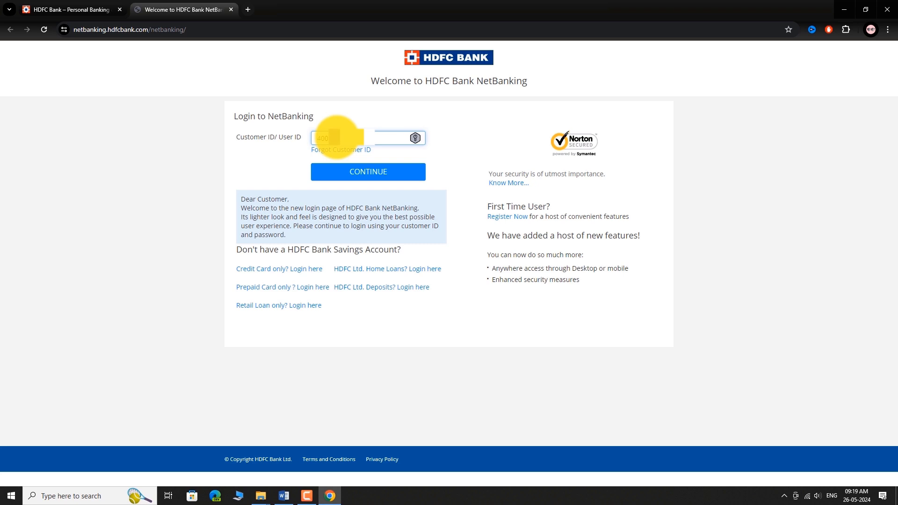
pyautogui.click(345, 173)
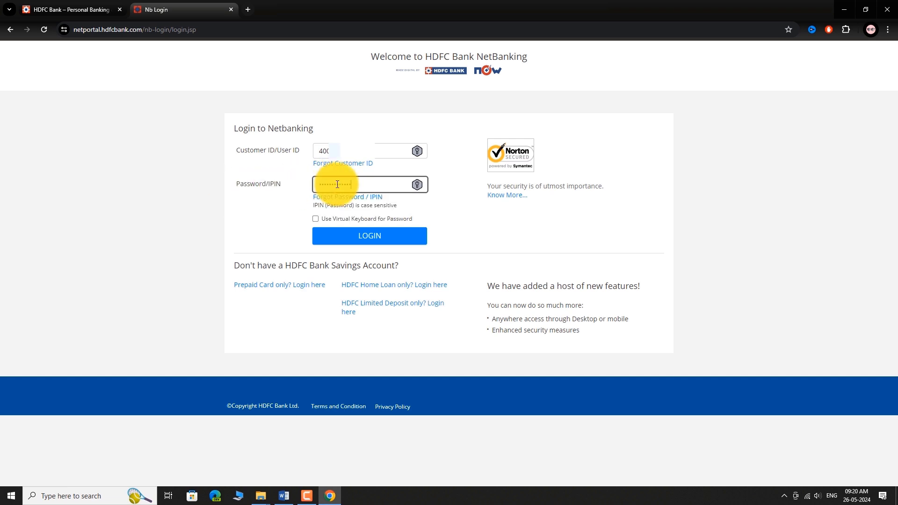
pyautogui.click(365, 238)
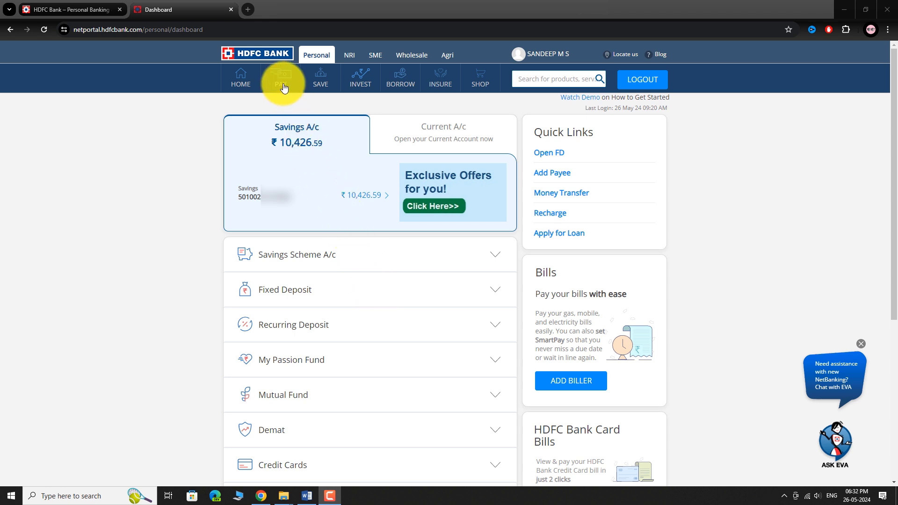
# - Go to Pay > Money Transfer and open the Add Payee form
pyautogui.moveTo(282, 83)
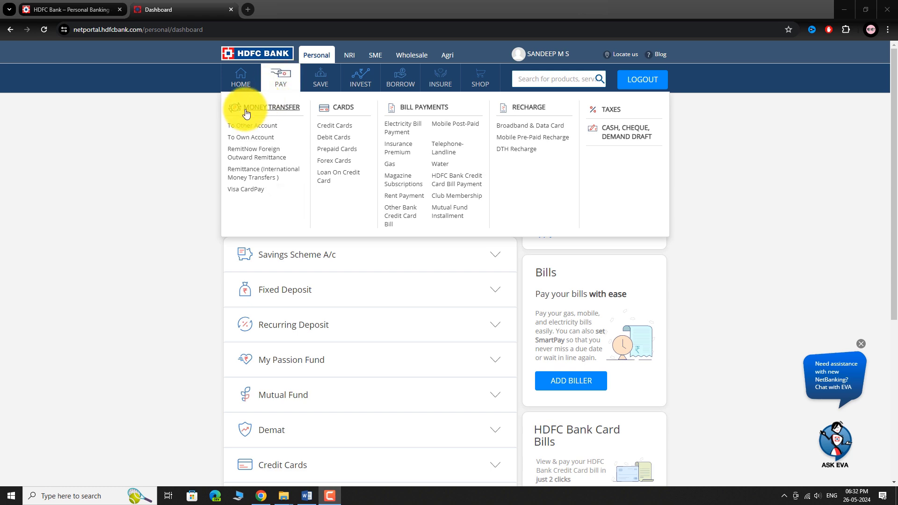
pyautogui.click(275, 109)
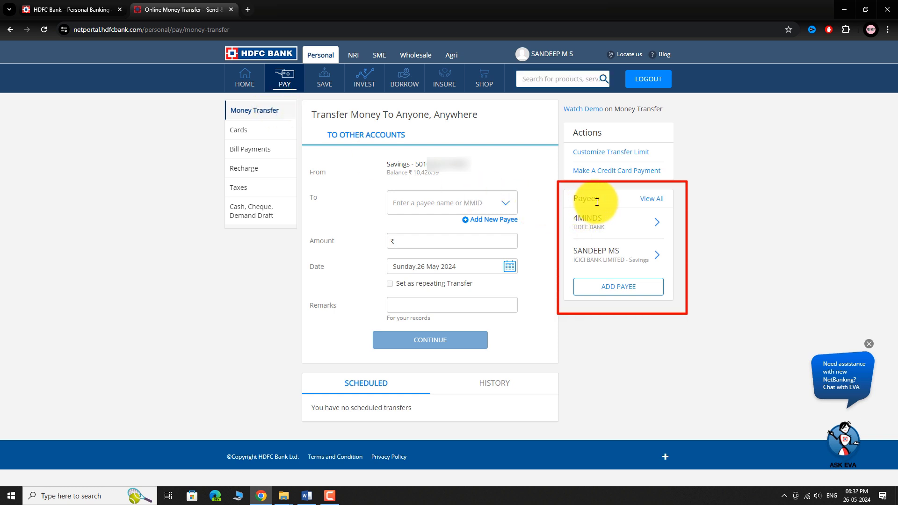
pyautogui.click(620, 285)
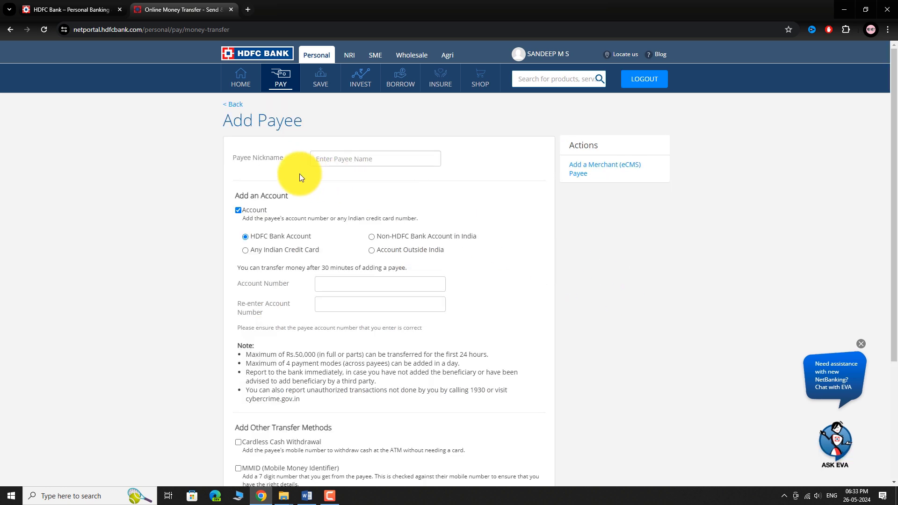
# - Enter the payee's nickname in the Payee Nickname field
pyautogui.click(348, 159)
pyautogui.write('Ramesh')
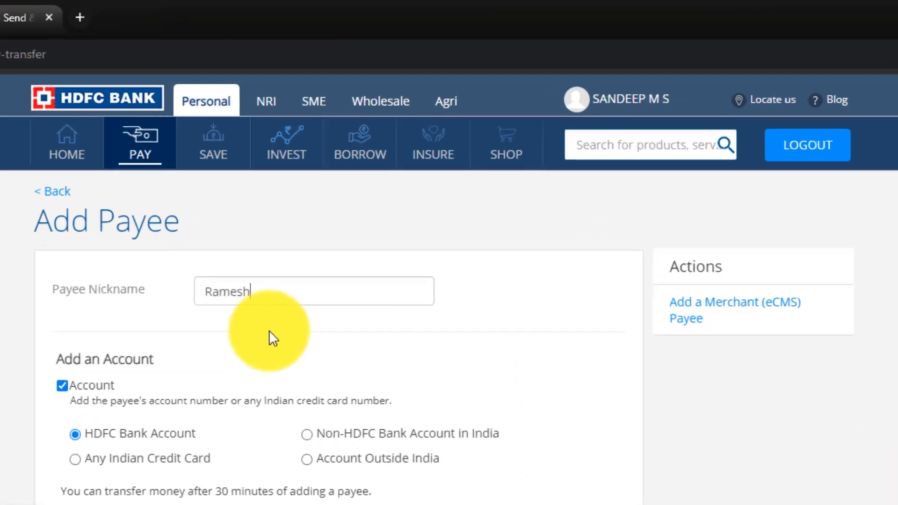
pyautogui.write('Ban')
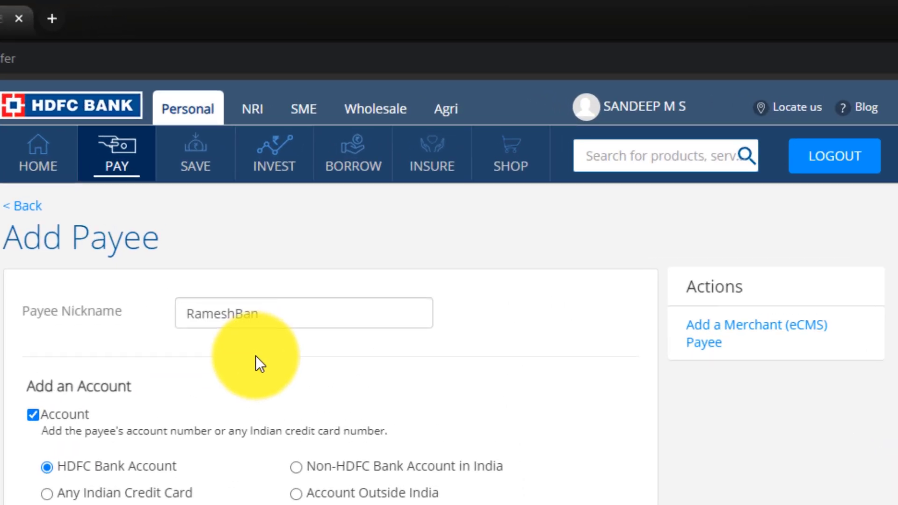
pyautogui.write('galore')
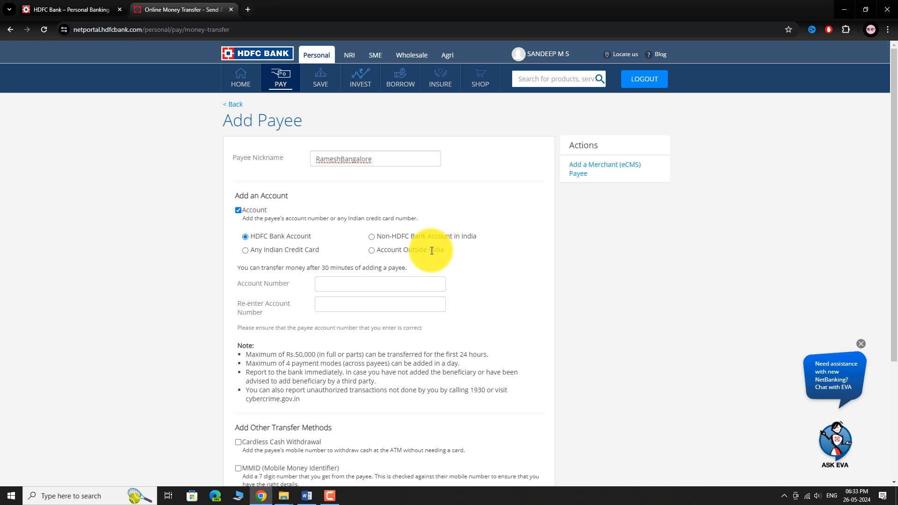
# - Choose Non-HDFC Bank Account in India and enter the holder's name and account number twice
pyautogui.click(372, 237)
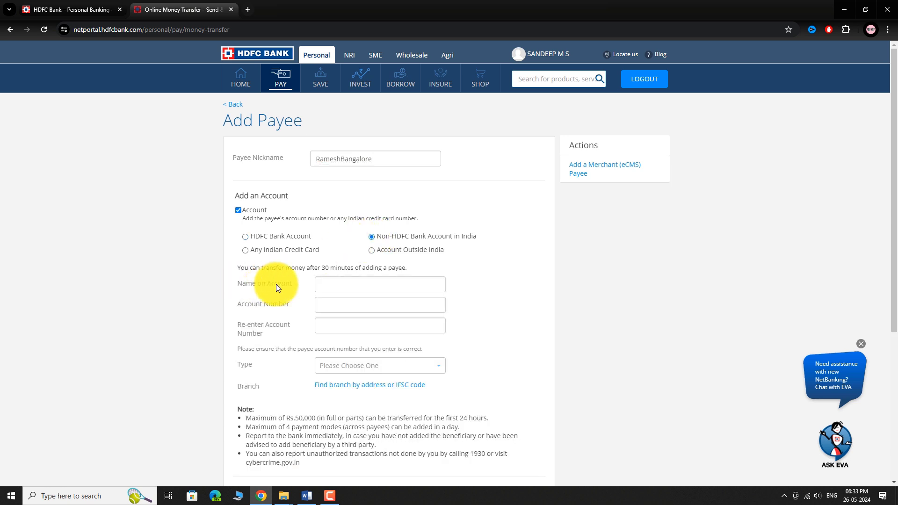
pyautogui.click(334, 282)
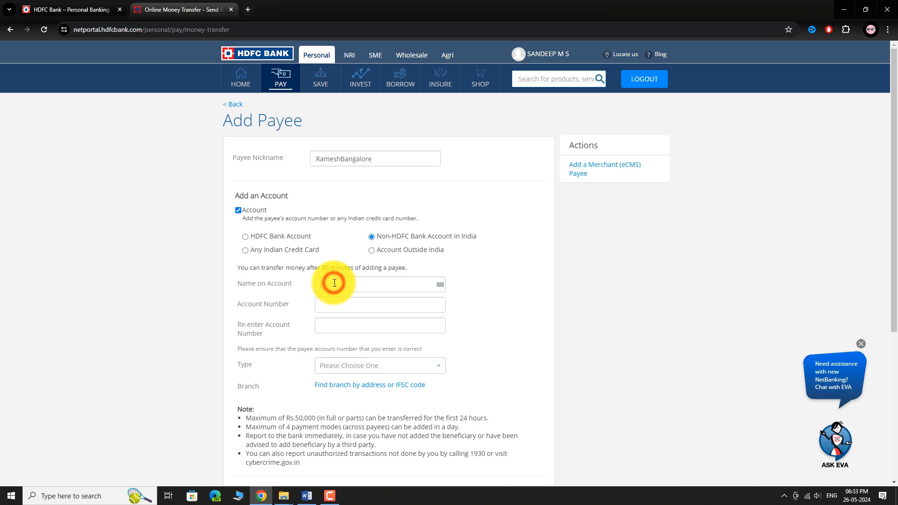
pyautogui.write('Ramesh H')
pyautogui.click(331, 307)
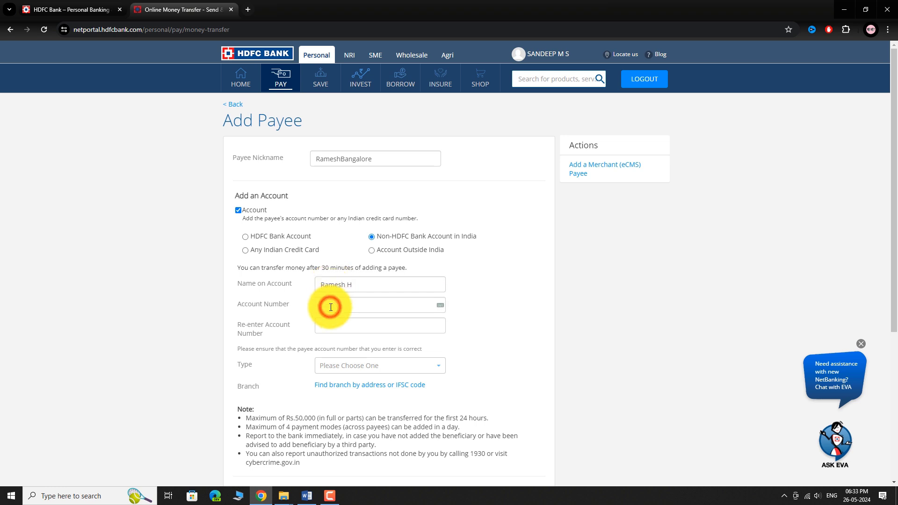
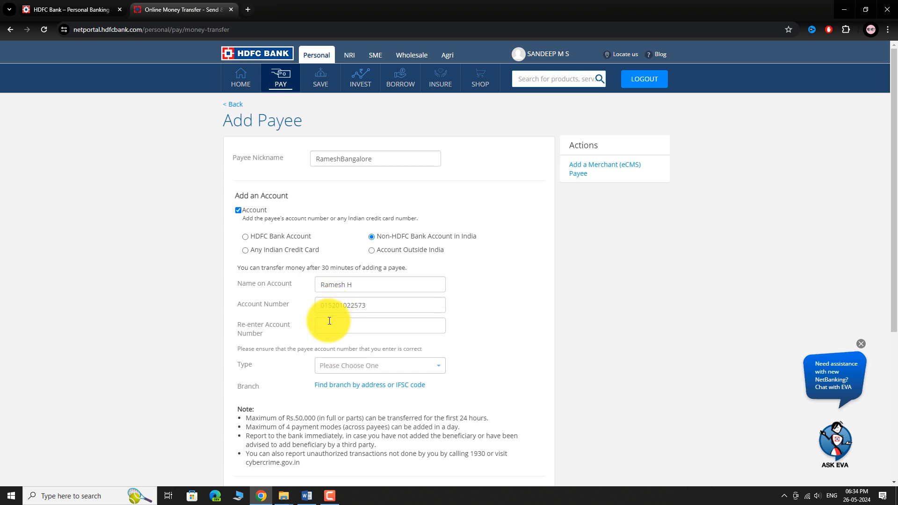
pyautogui.click(328, 327)
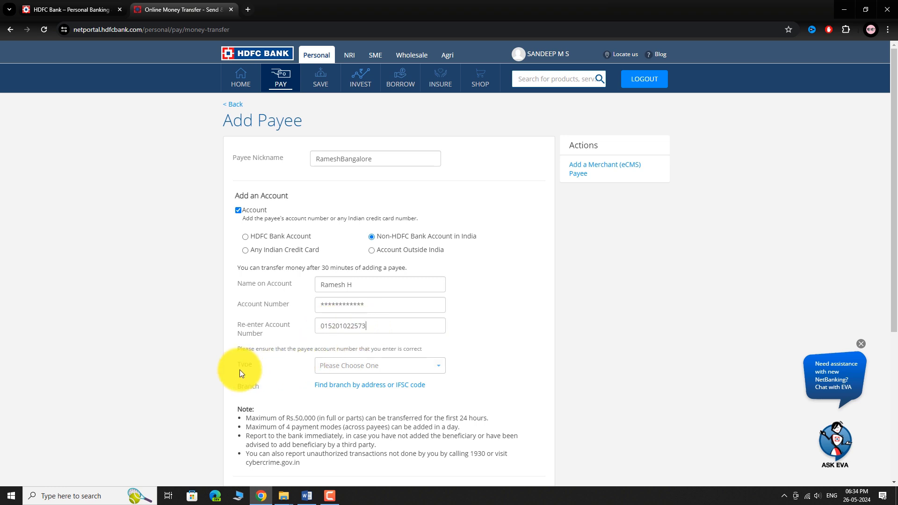
# - Set the account type to Savings and bring up the IFSC code lookup
pyautogui.click(387, 370)
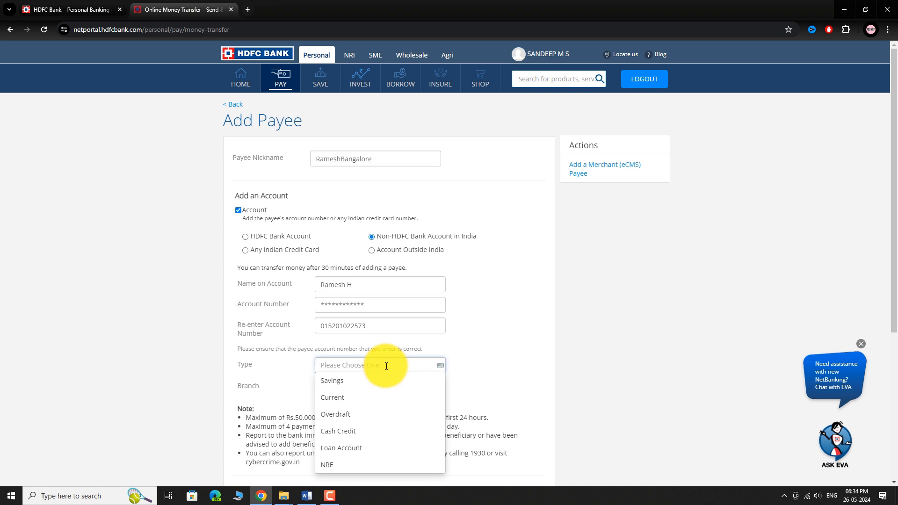
pyautogui.click(341, 380)
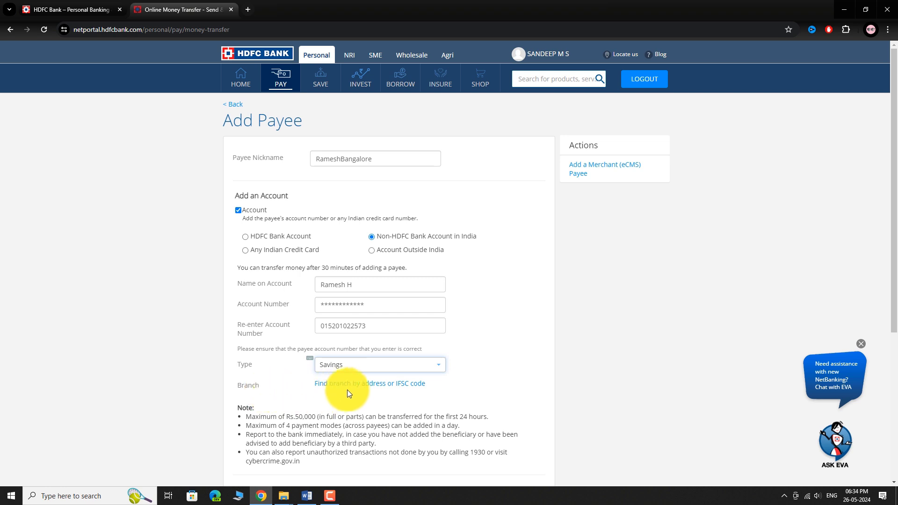
pyautogui.click(359, 384)
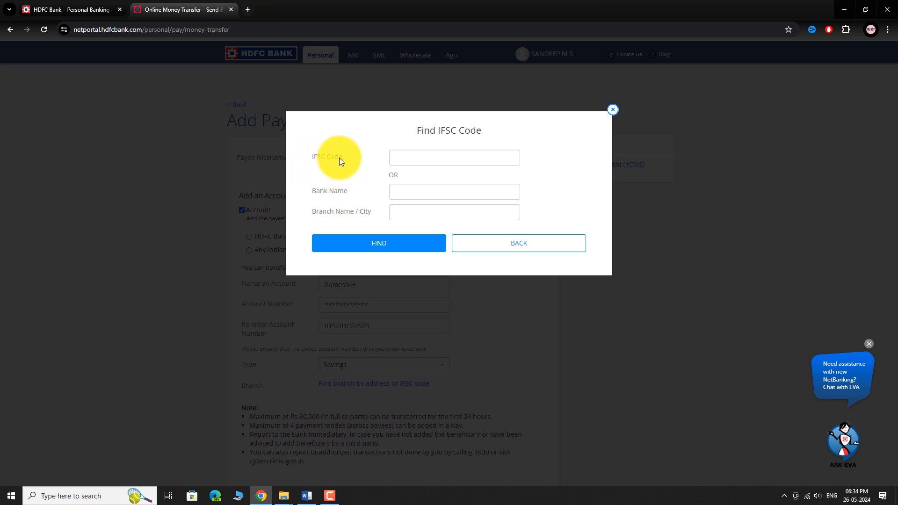
# - Search IFSC ICIC0000152 and select the ICICI BANK LIMITED, MYSORE branch for the payee
pyautogui.click(405, 158)
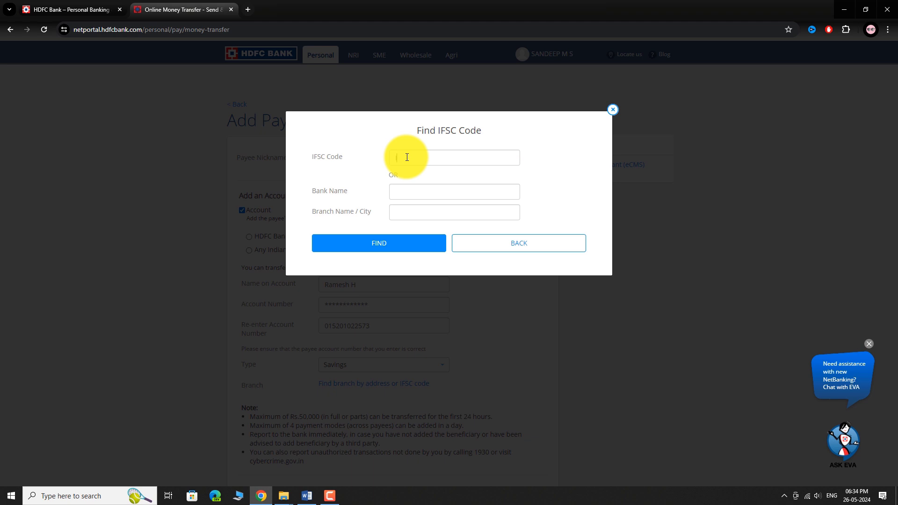
pyautogui.write('ICIC0000152')
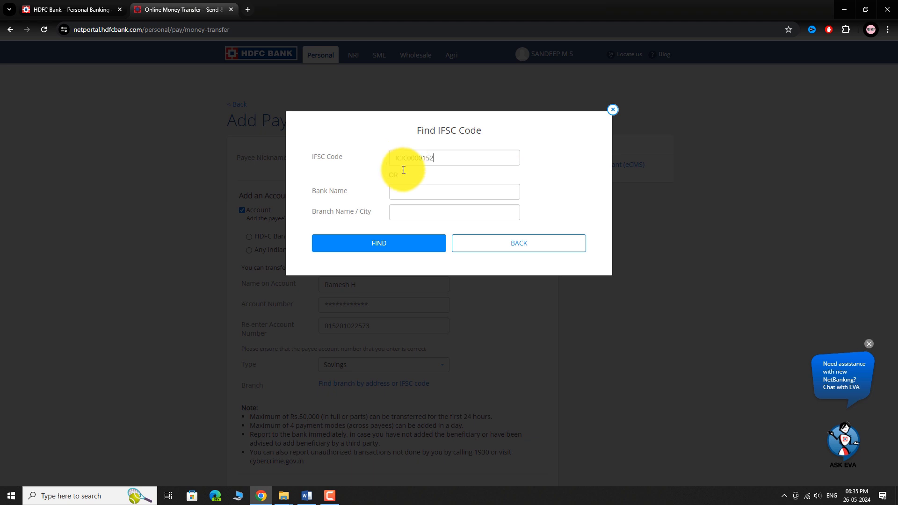
pyautogui.click(388, 246)
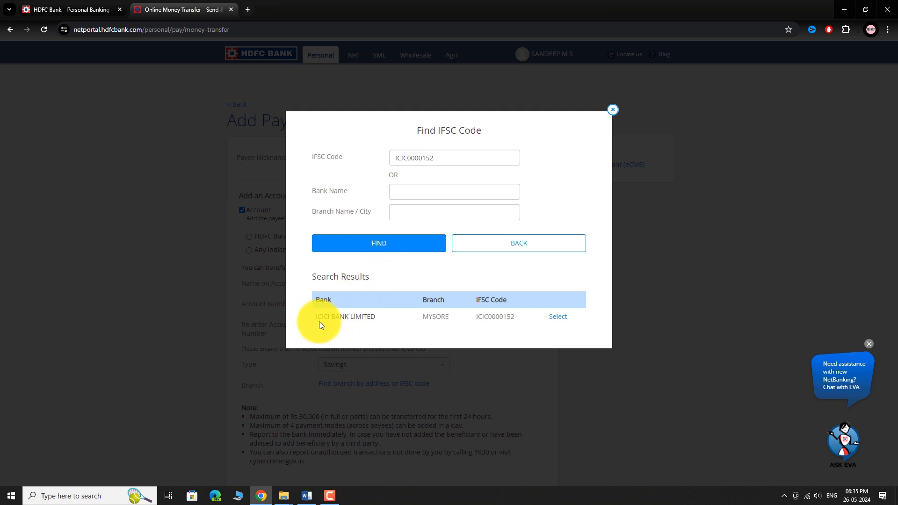
pyautogui.click(559, 318)
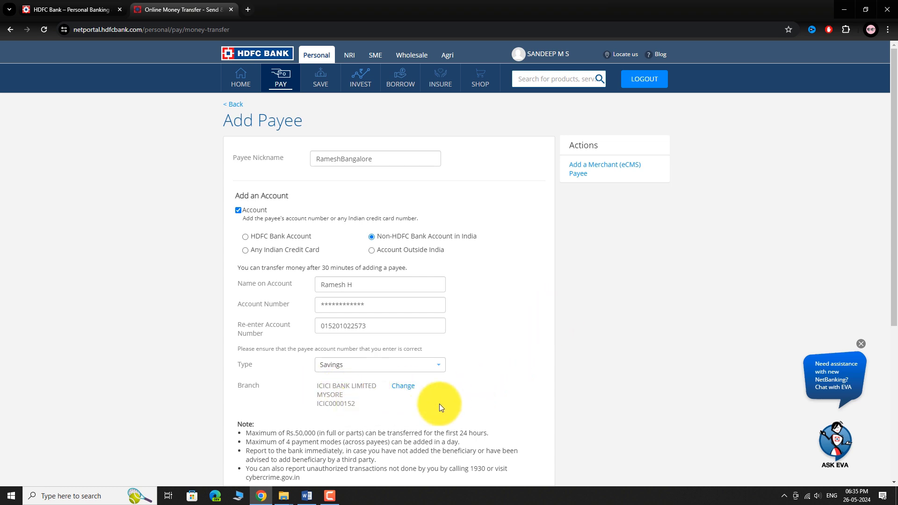
# - Continue to the Confirm page and accept the terms and conditions
pyautogui.scroll(-5, 494, 340)
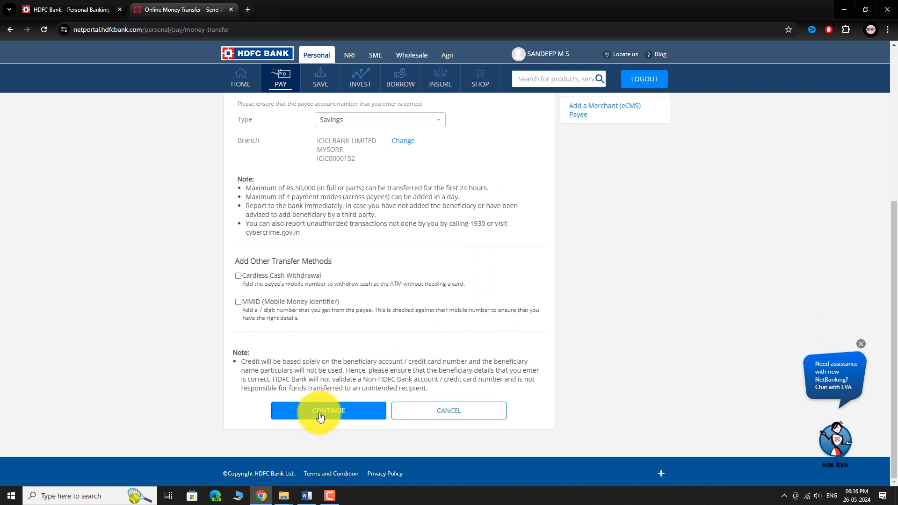
pyautogui.click(320, 412)
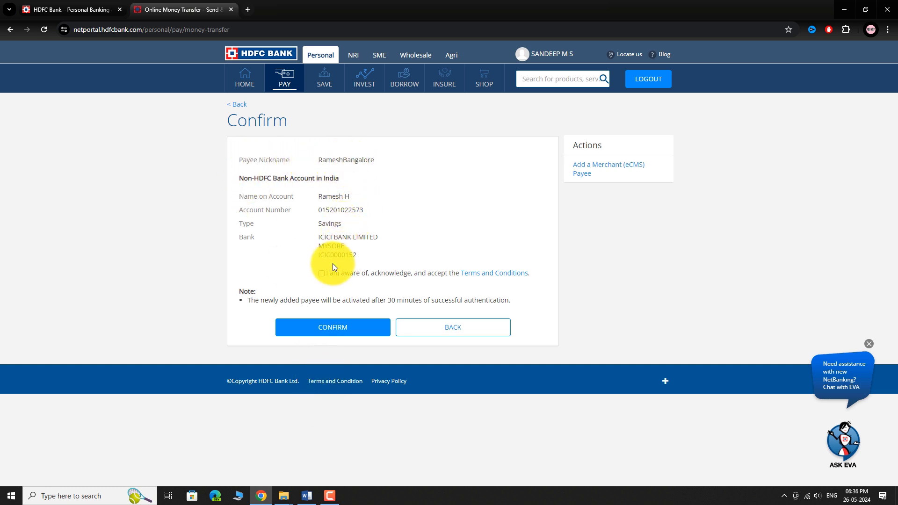
pyautogui.click(322, 274)
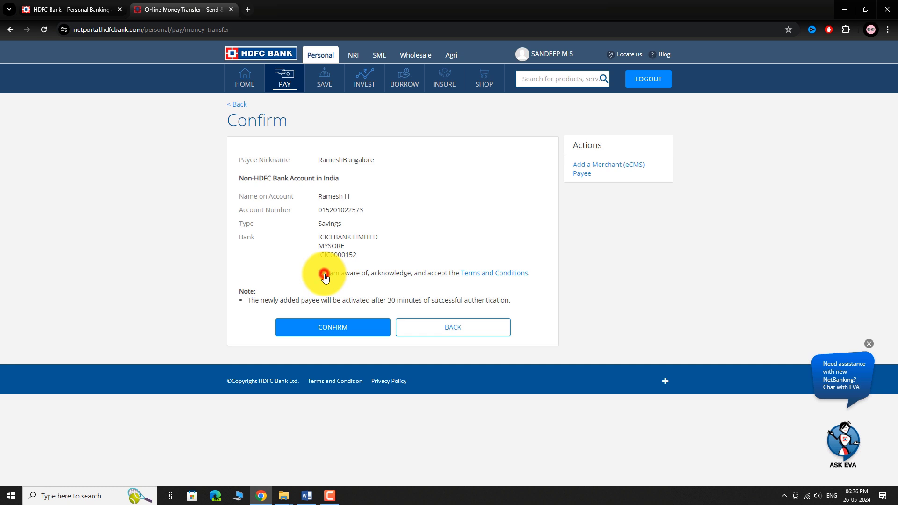
# - Confirm the new payee and enter the one-time verification code to finish adding it
pyautogui.click(323, 331)
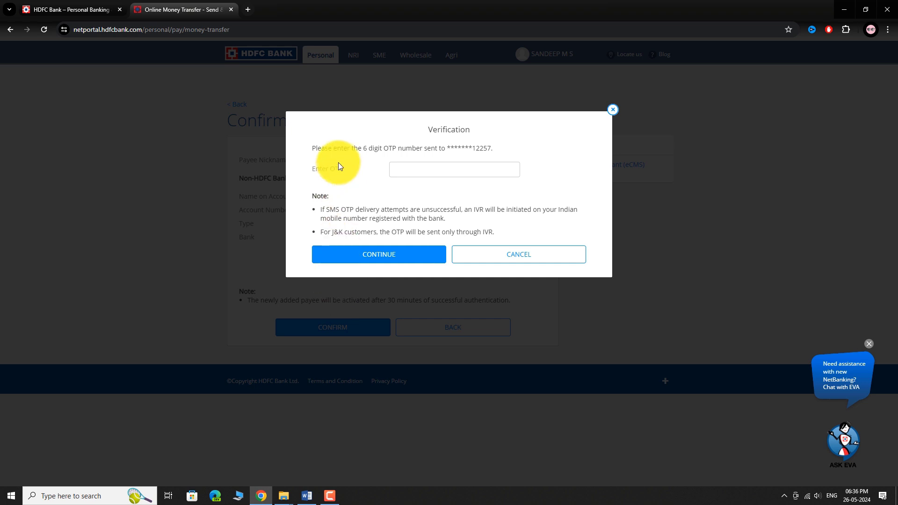
pyautogui.click(420, 170)
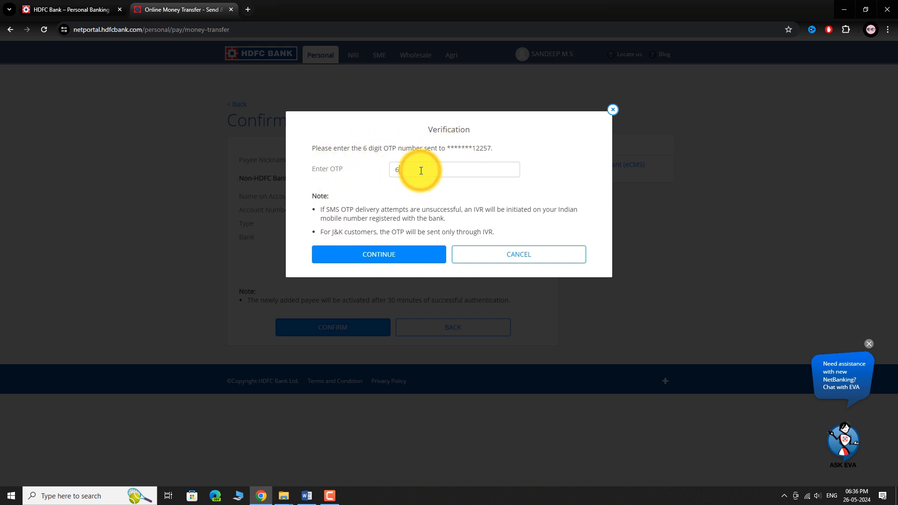
pyautogui.click(382, 256)
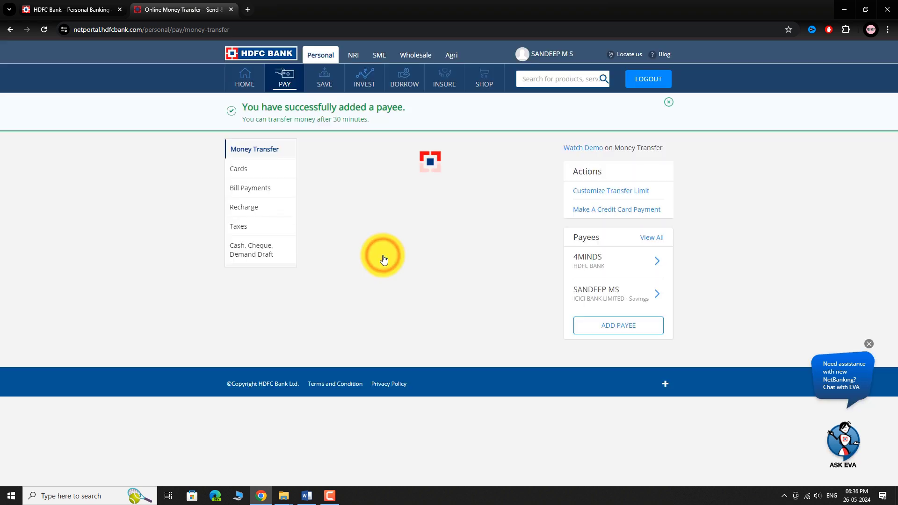